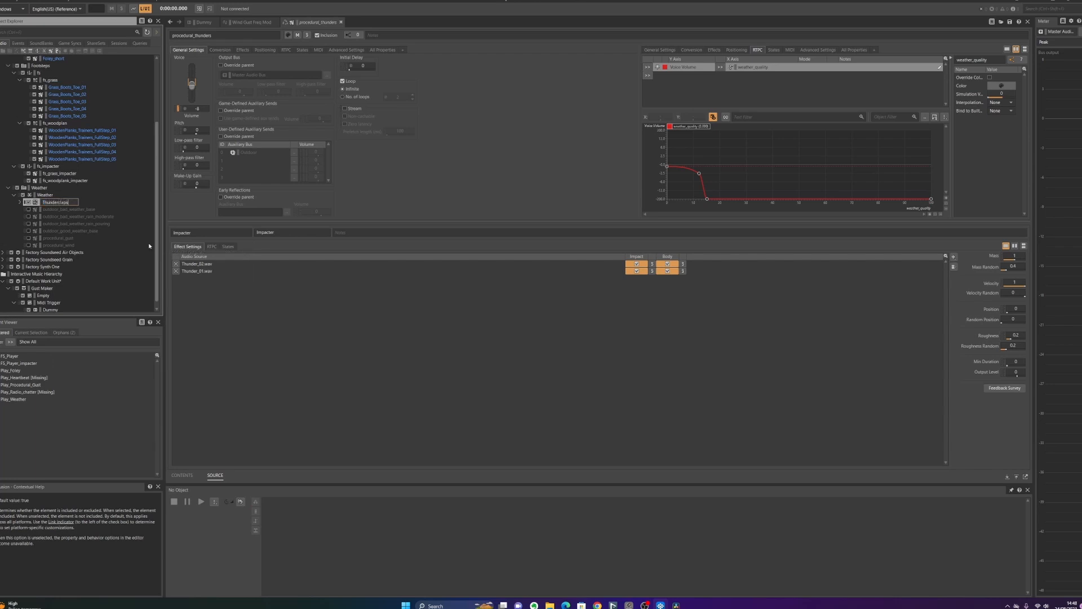
Name the new random container Thunderclaps, enable its Transitions with type Delay, and open the transition Duration for adjustment
key(Return)
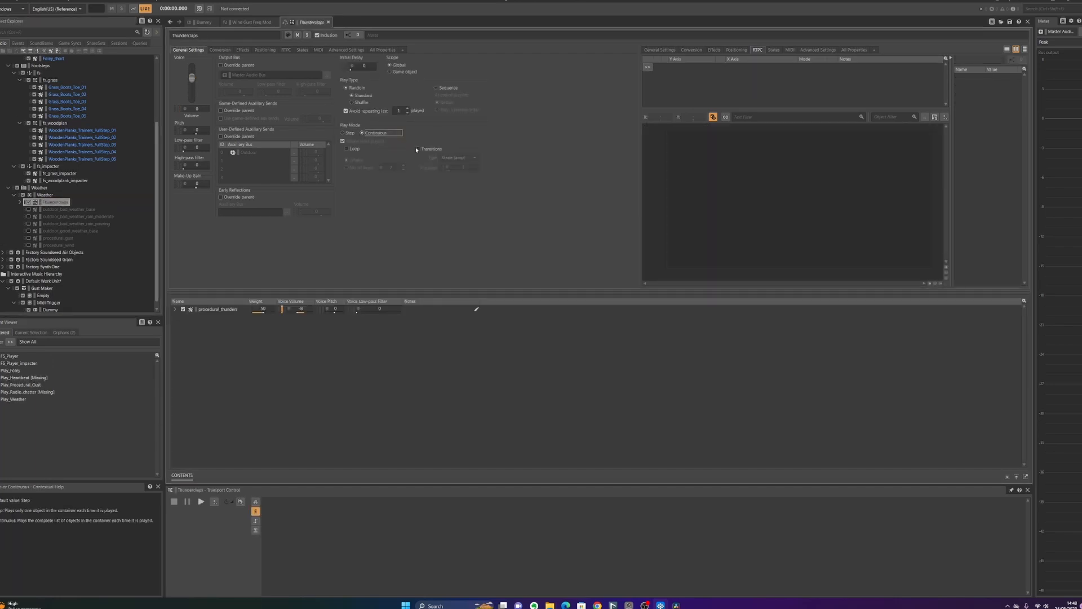
click(417, 149)
click(461, 158)
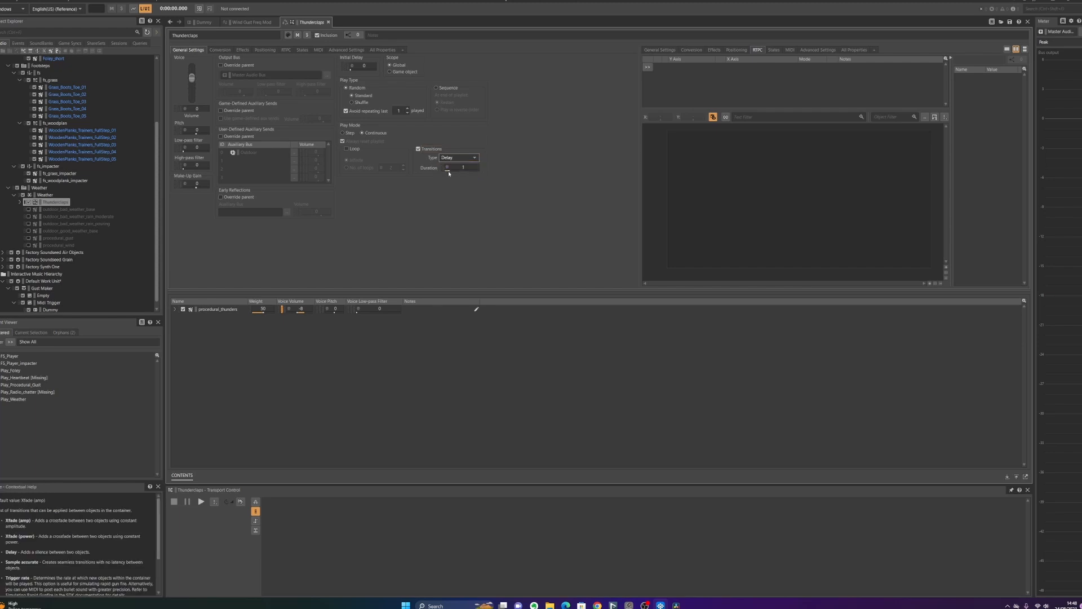
click(450, 169)
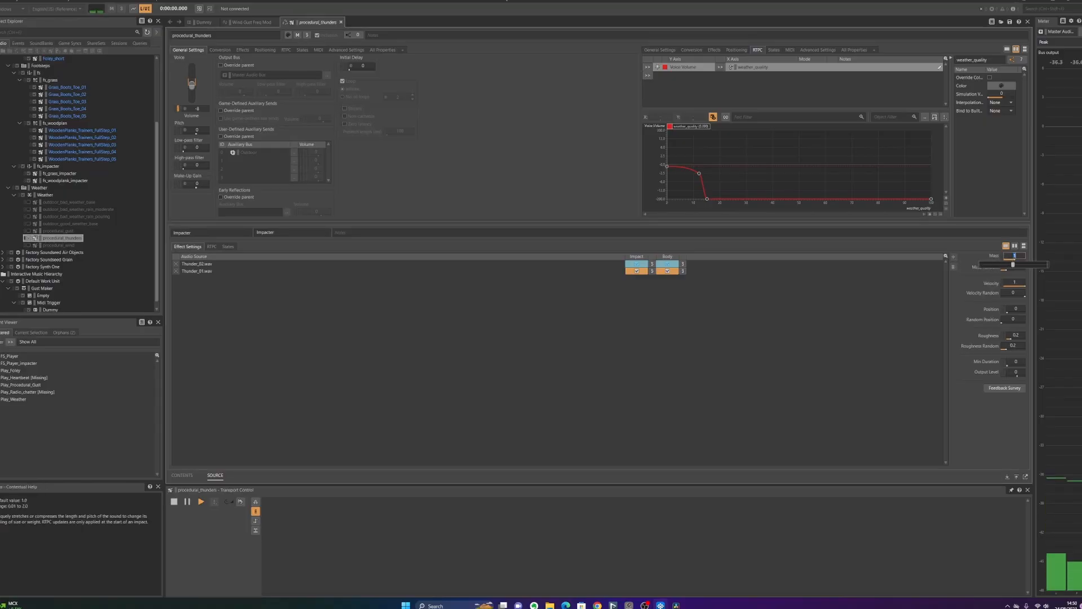
Set the Impacter mass to 1.1 and velocity to 0.8 on the procedural_thunders sound
click(1015, 259)
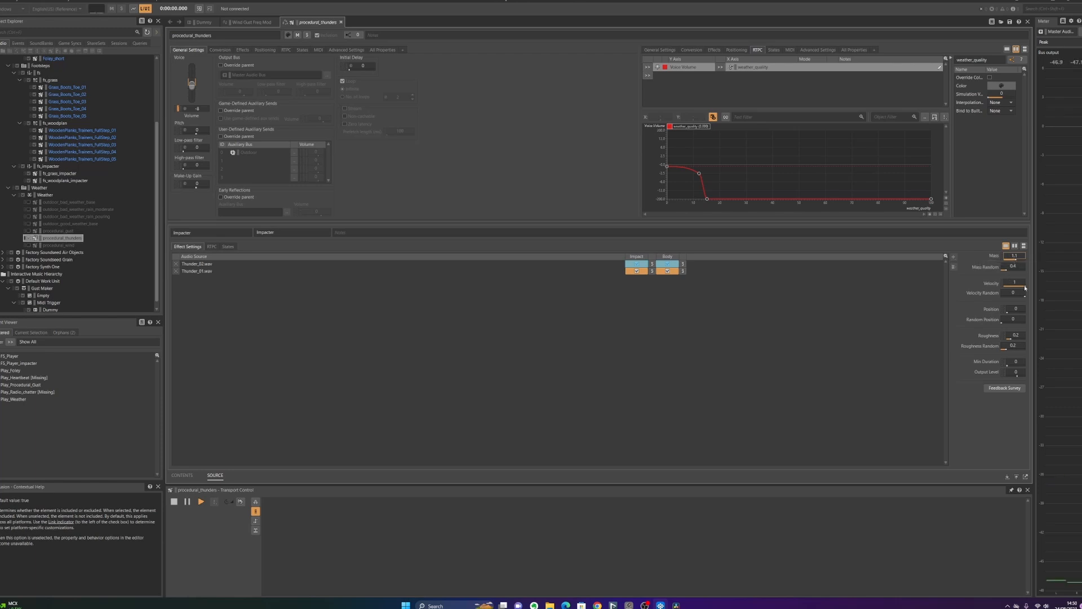
mouse_move(1025, 286)
mouse_down()
mouse_move(1039, 292)
mouse_move(1025, 290)
mouse_up()
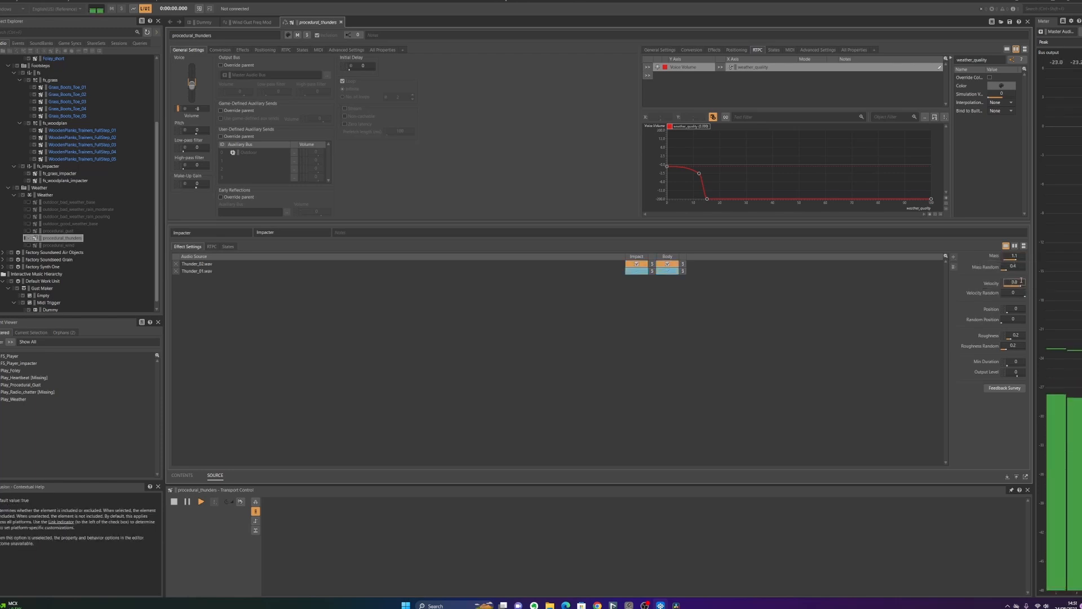
right_click(1003, 284)
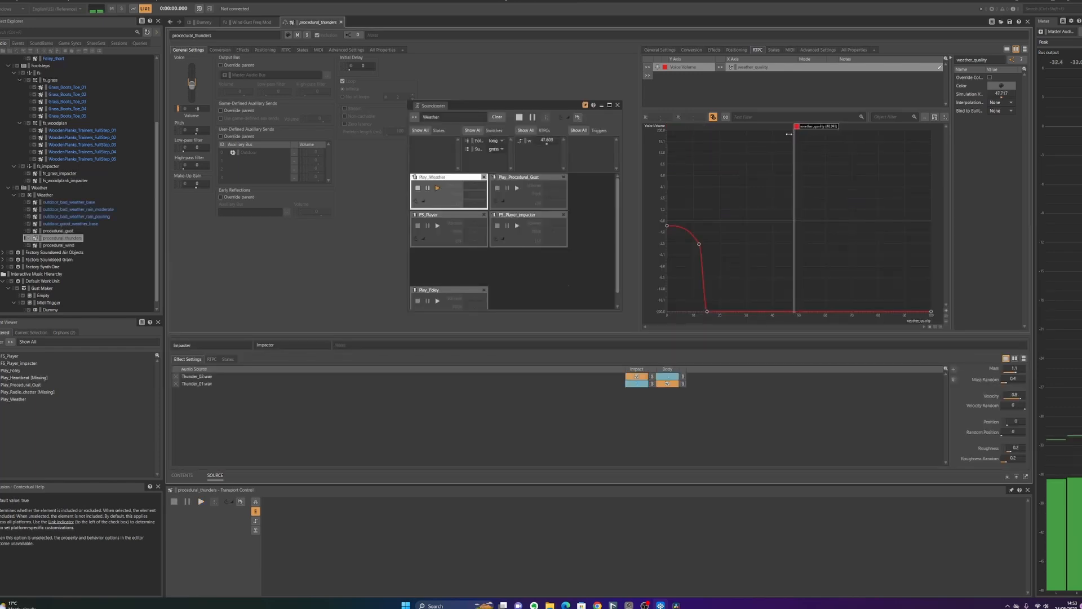
Lower the weather_quality simulation value to 0 on the procedural_thunders volume curve while Play_Weather plays
drag(793, 129, 668, 128)
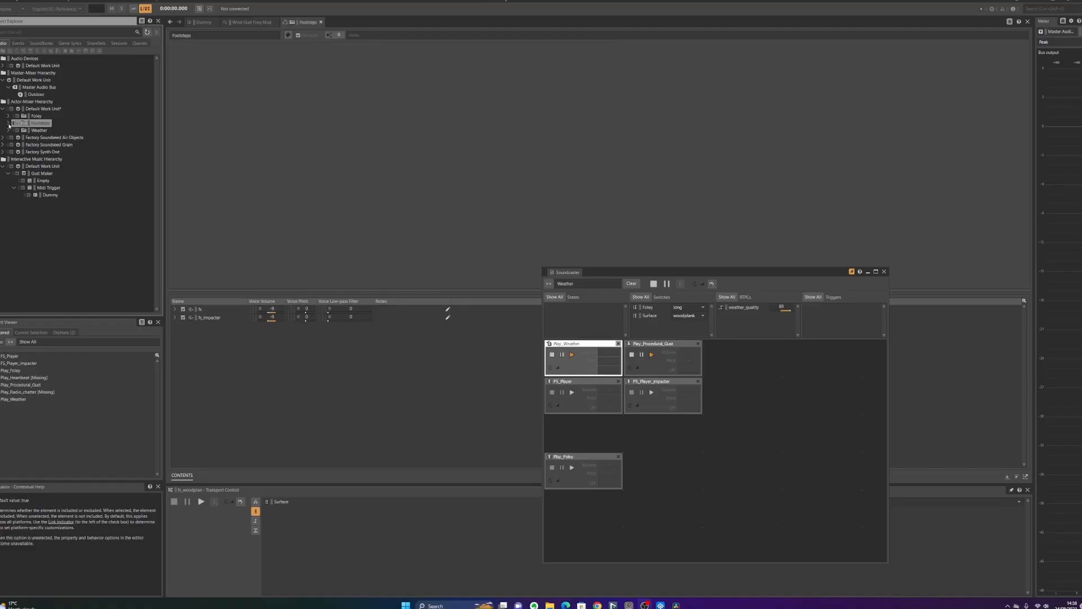
Expand the Footsteps folder and examine the fs_grass and fs_woodplan containers
click(8, 123)
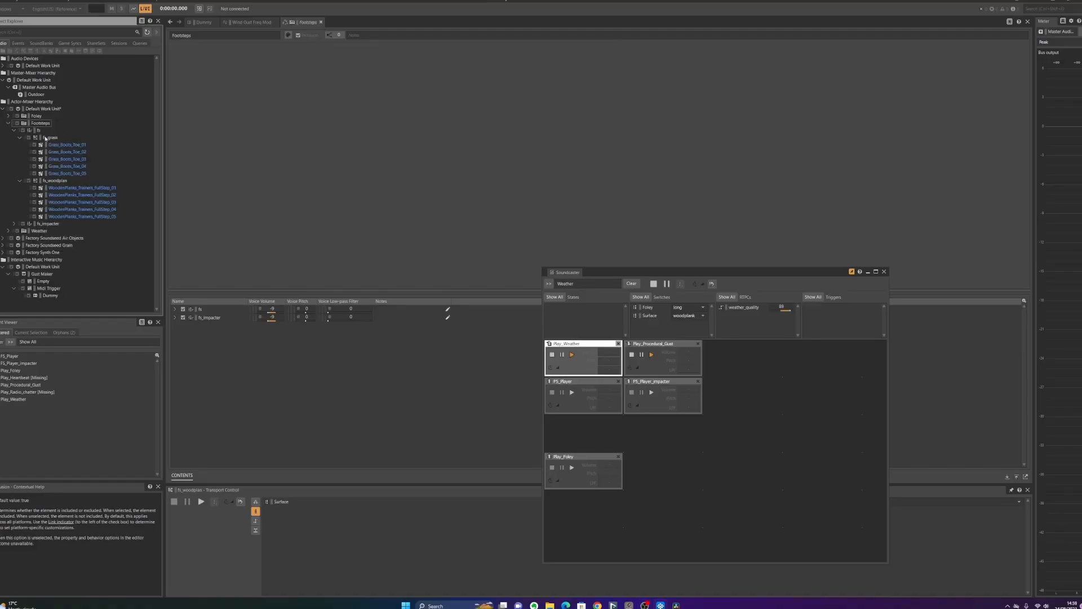
click(45, 138)
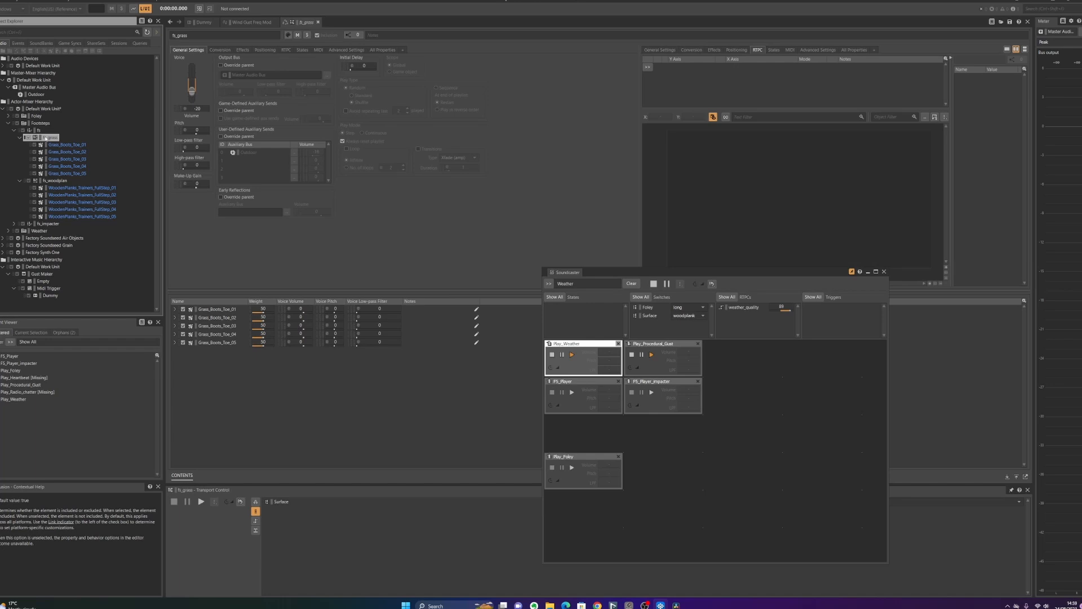
click(49, 181)
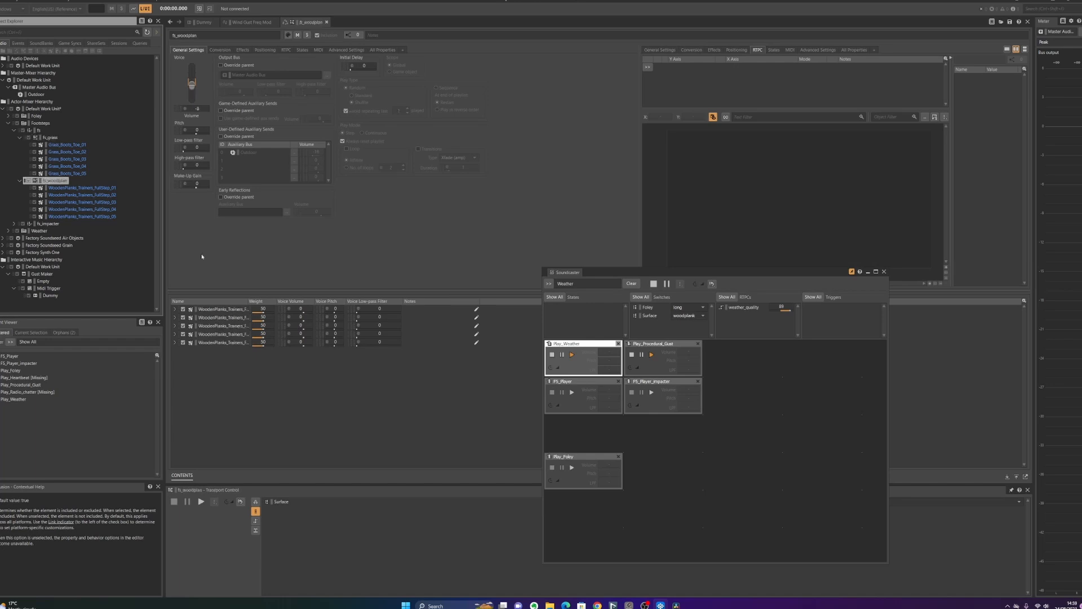
Trigger the FS_Player event several times in the Soundcaster with the woodplank surface
click(572, 393)
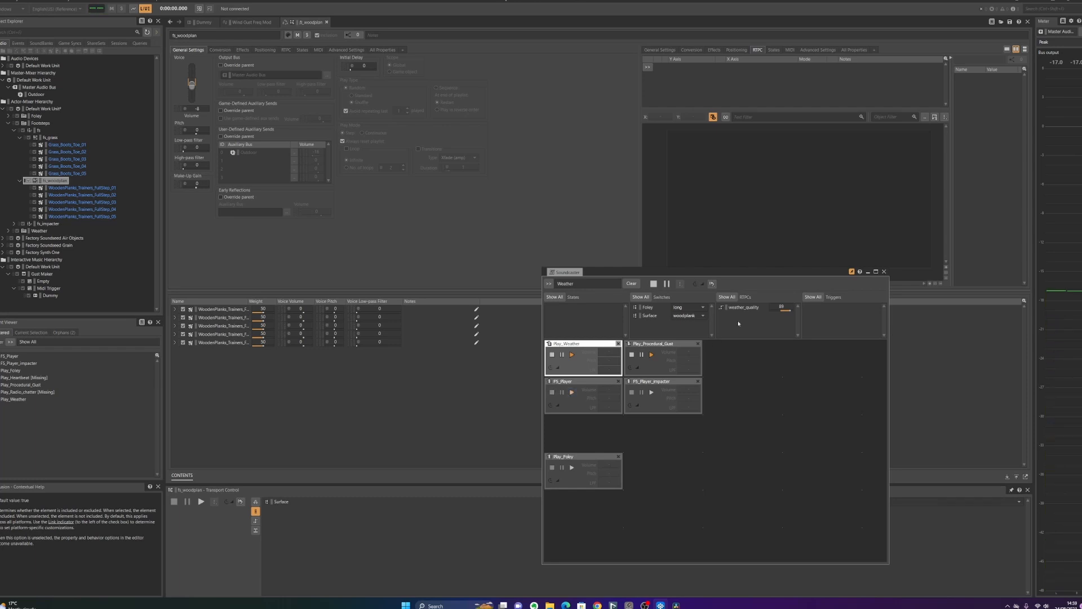
click(571, 394)
click(571, 394)
click(571, 394)
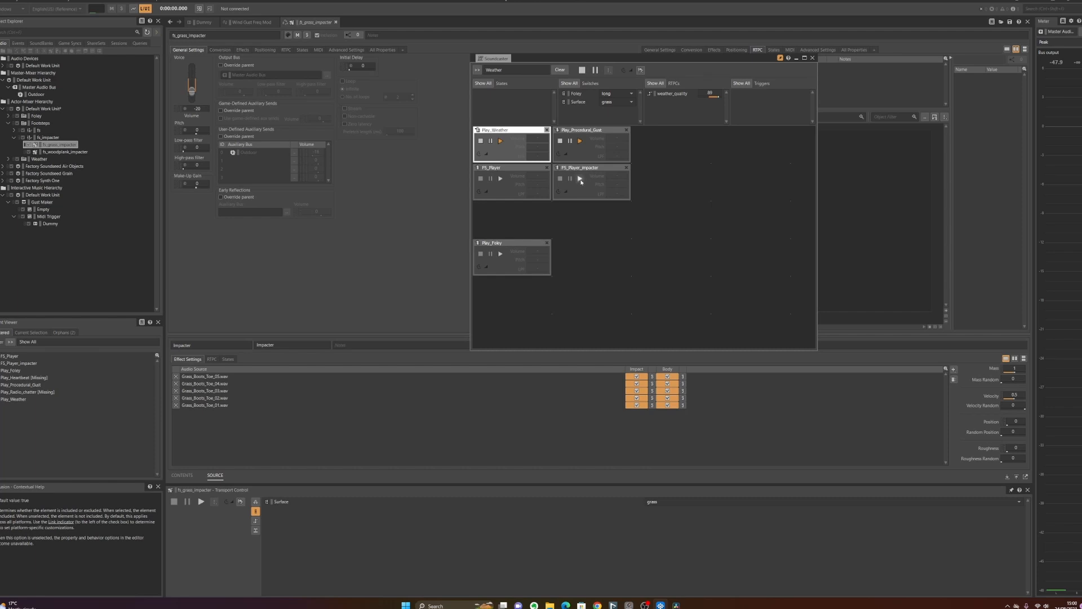
Set the Impacter velocity of fs_grass_impacter to 0.4, auditioning FS_Player_impacter on grass before and after
click(580, 179)
click(1014, 395)
drag(1012, 395, 1013, 393)
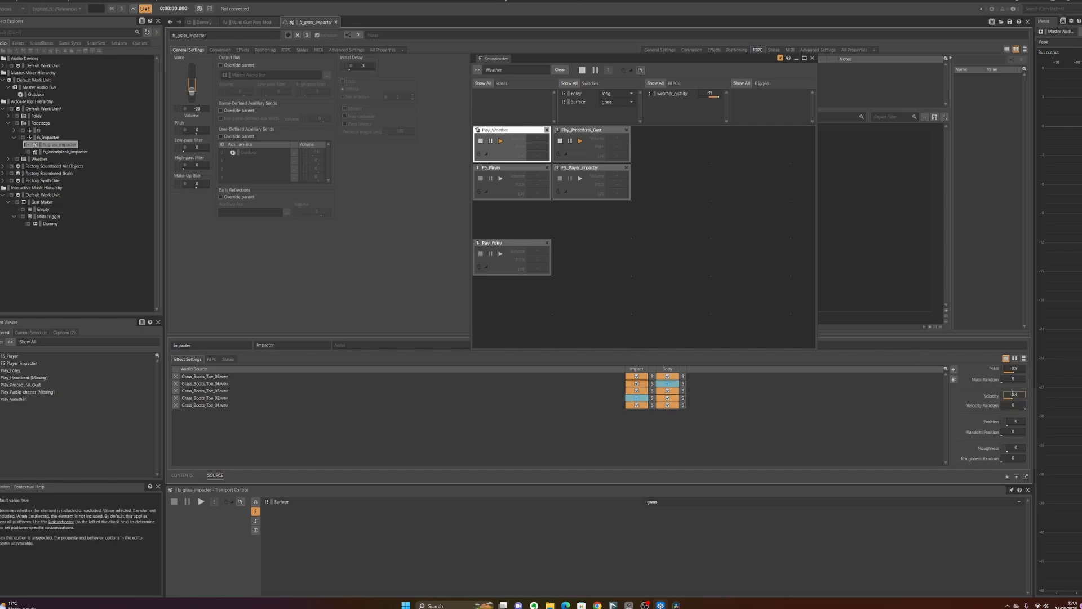
click(580, 178)
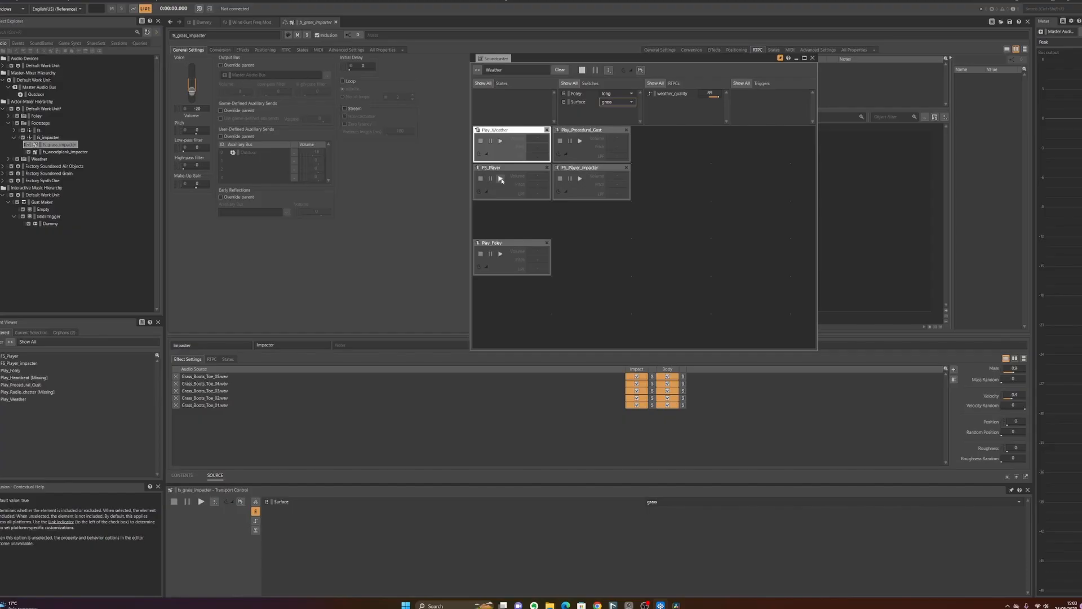
Compare the FS_Player and FS_Player_impacter events by playing both on the grass surface and on woodplank
click(500, 179)
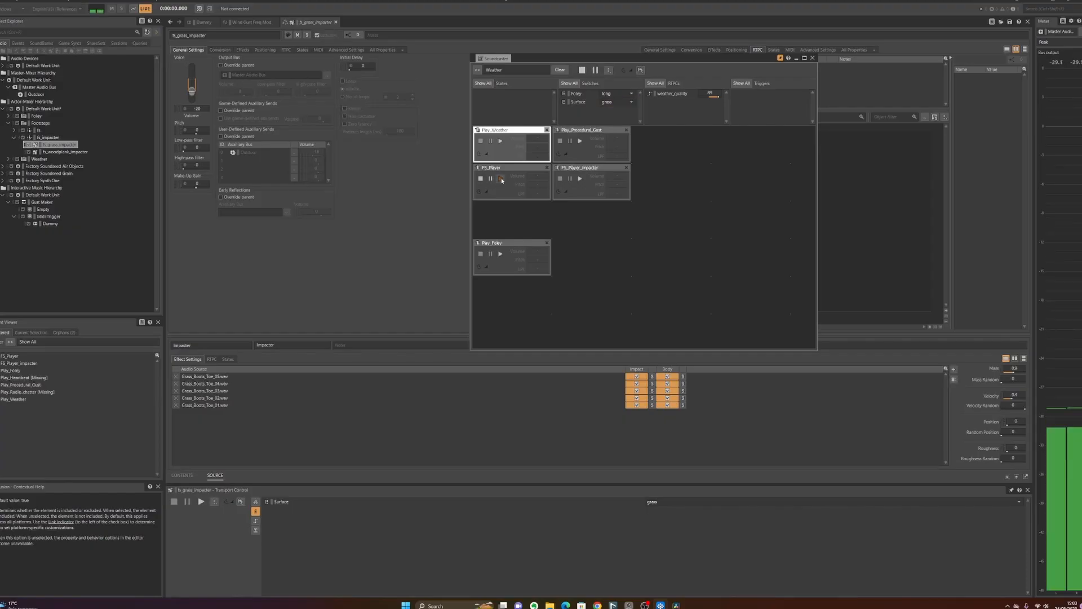
click(582, 179)
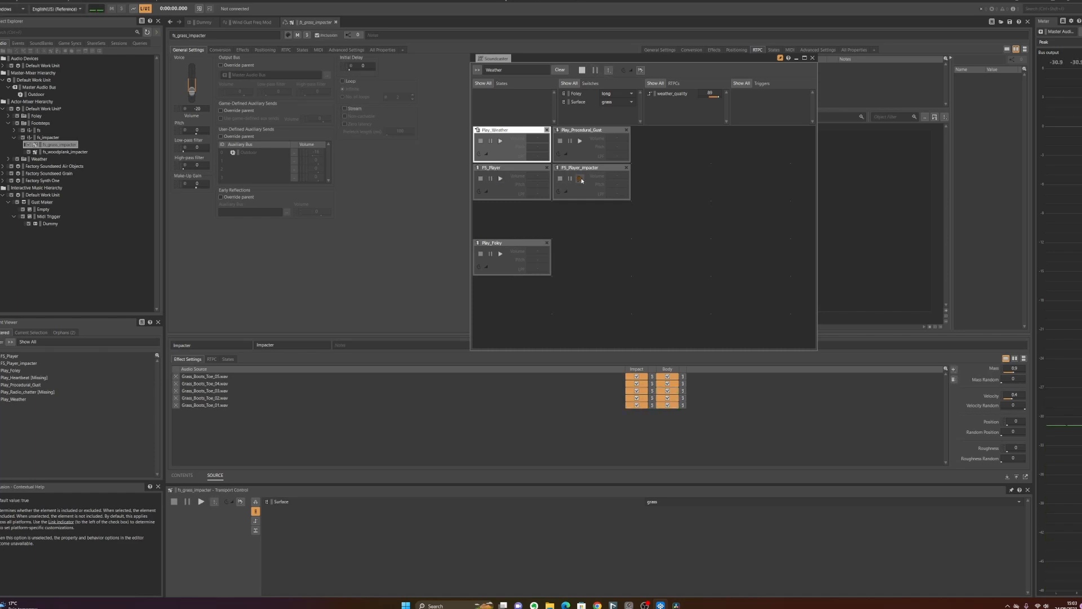
click(501, 179)
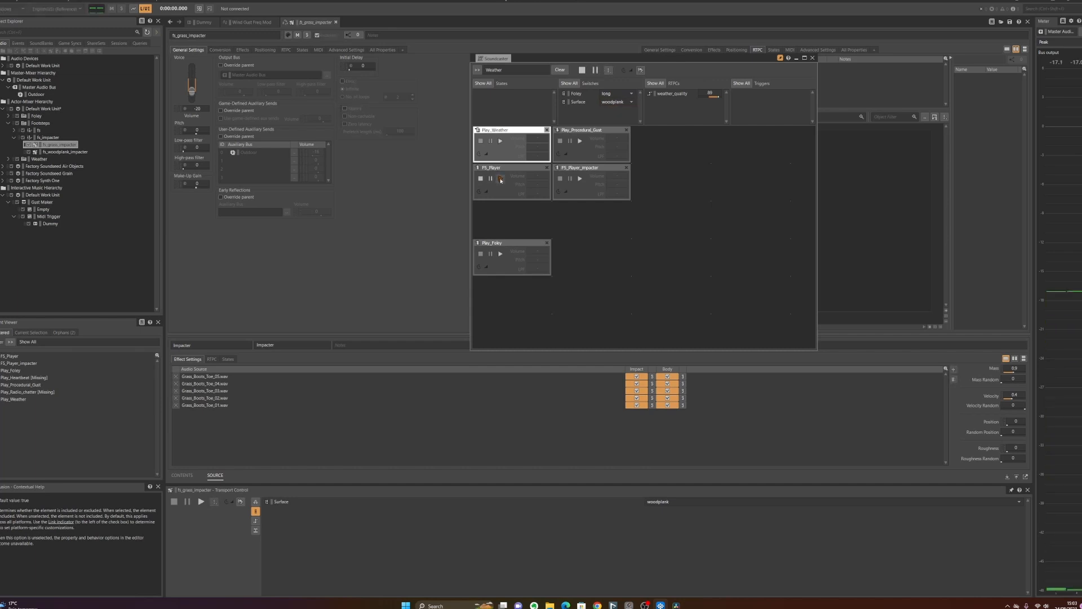
click(582, 179)
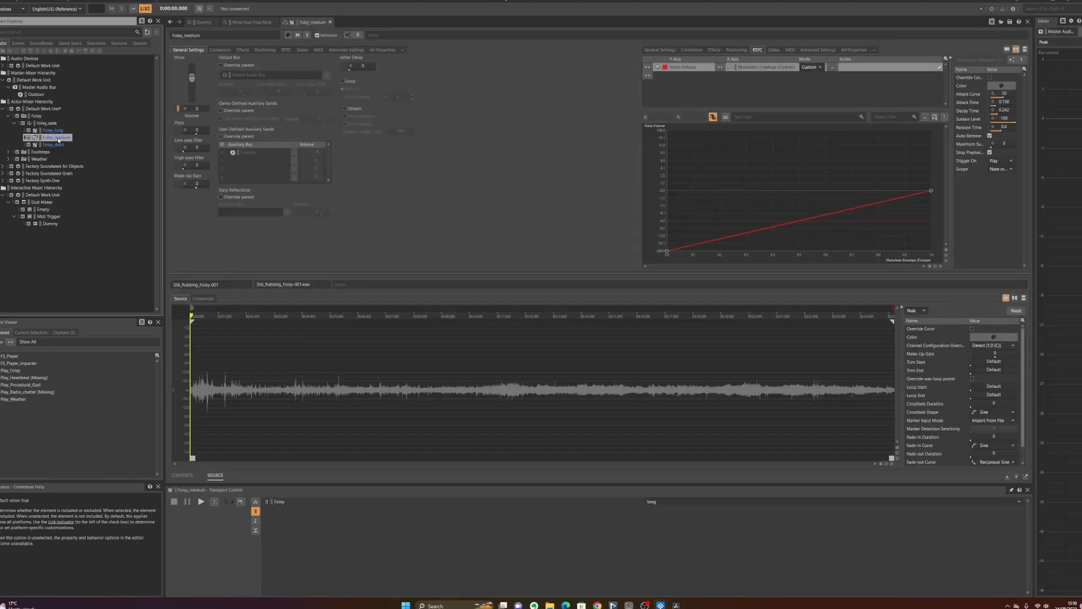
Audition the Foley_medium sound and examine the Seek Percent setting of the Seek action in the Play_Foley event
key(space)
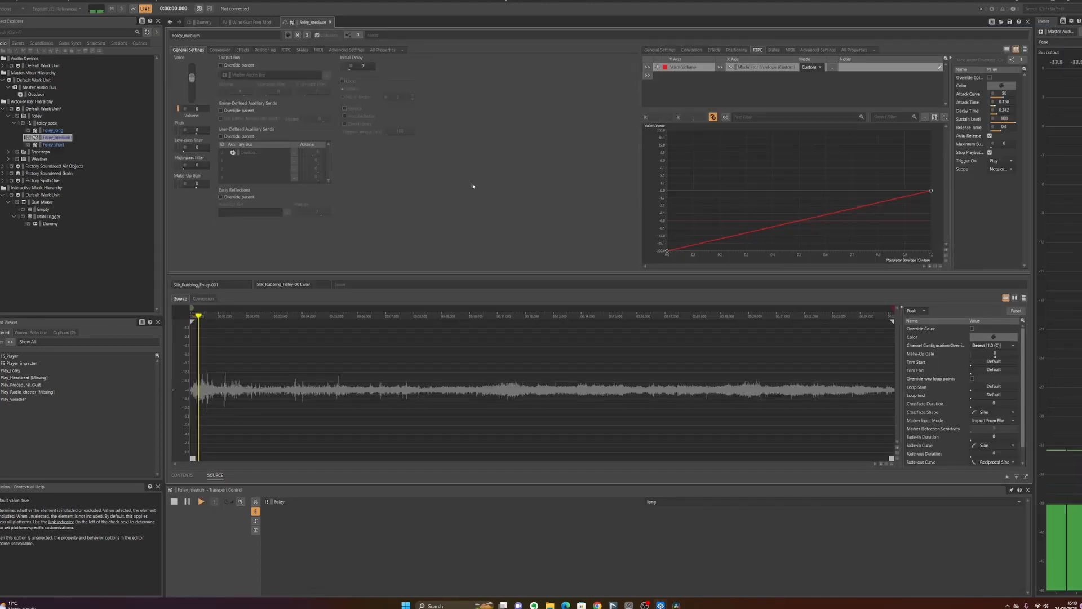
click(21, 45)
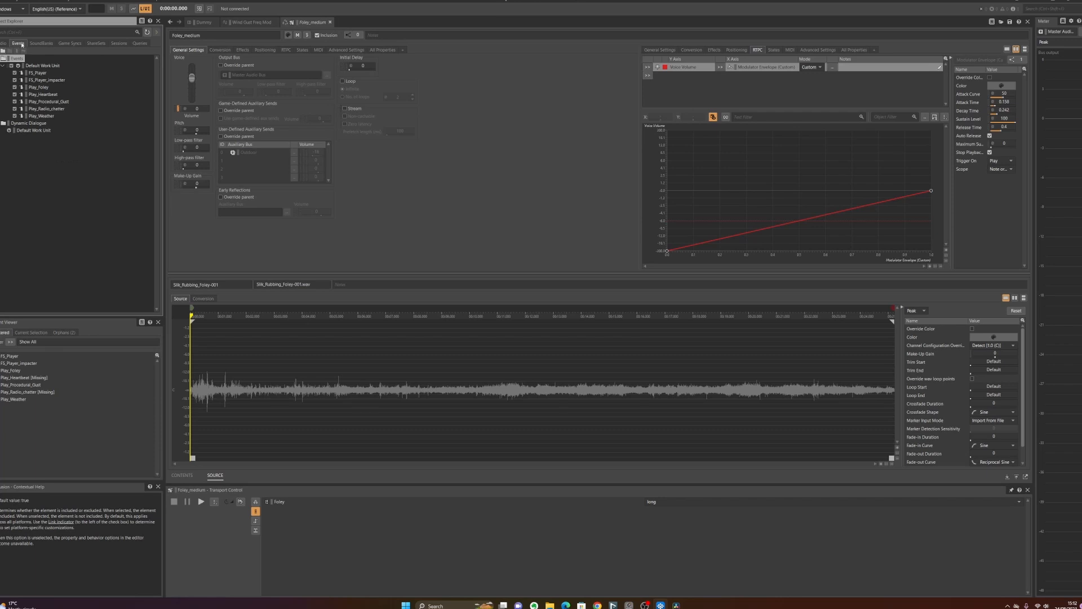
click(43, 88)
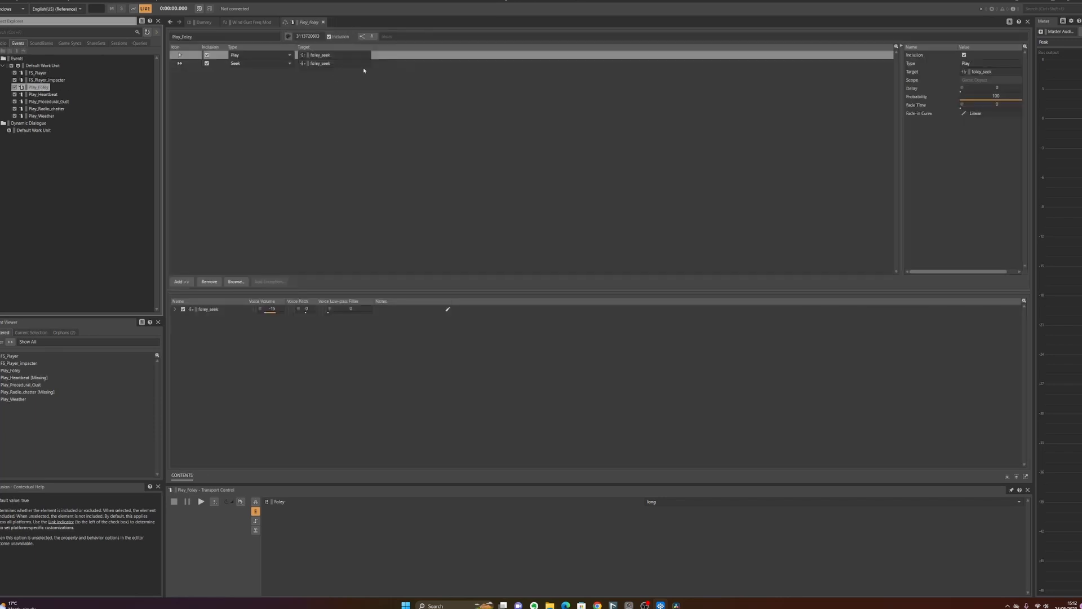
click(396, 64)
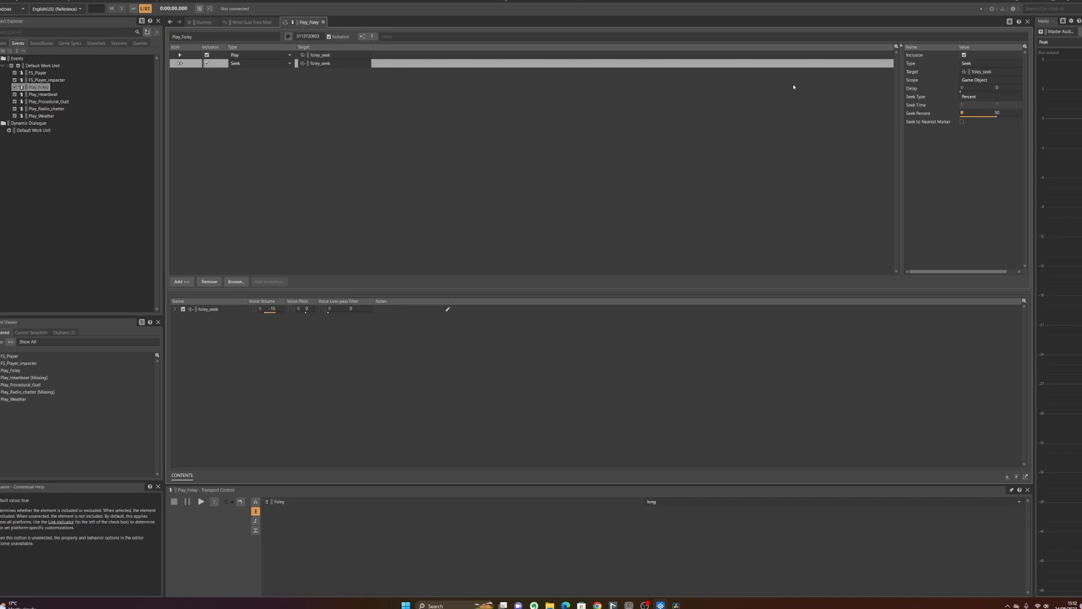
click(998, 113)
right_click(961, 114)
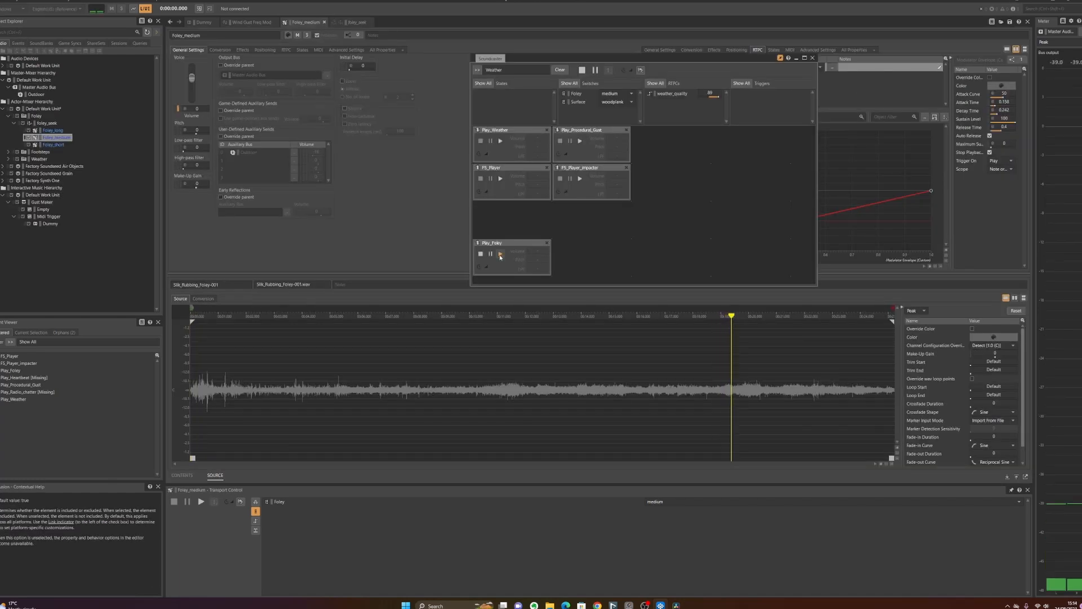
Trigger Play_Foley repeatedly with the Foley switch on medium to check the random start positions
click(501, 255)
click(501, 255)
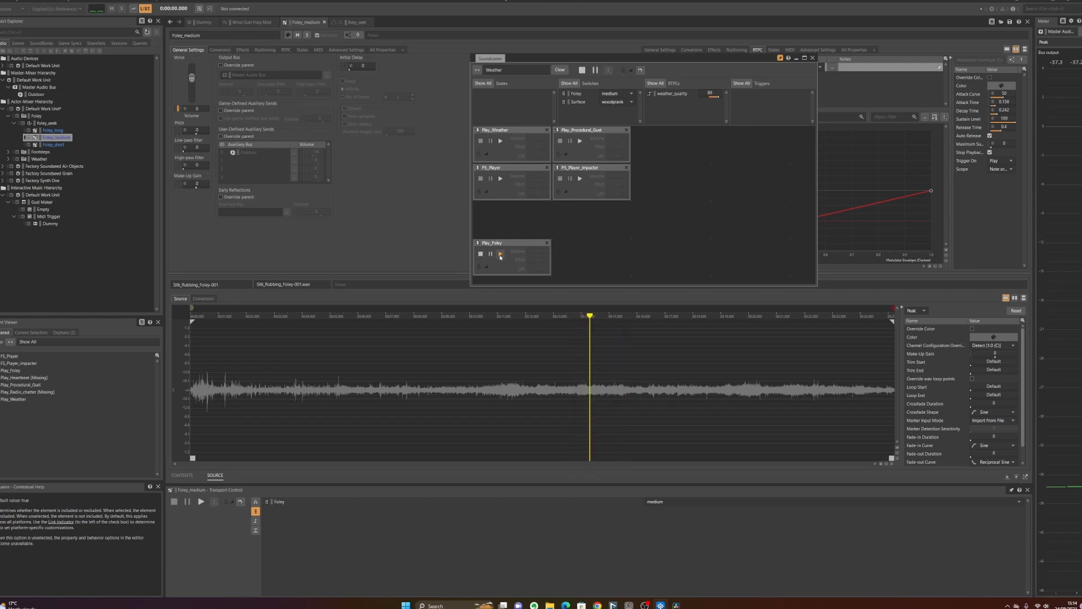
click(501, 255)
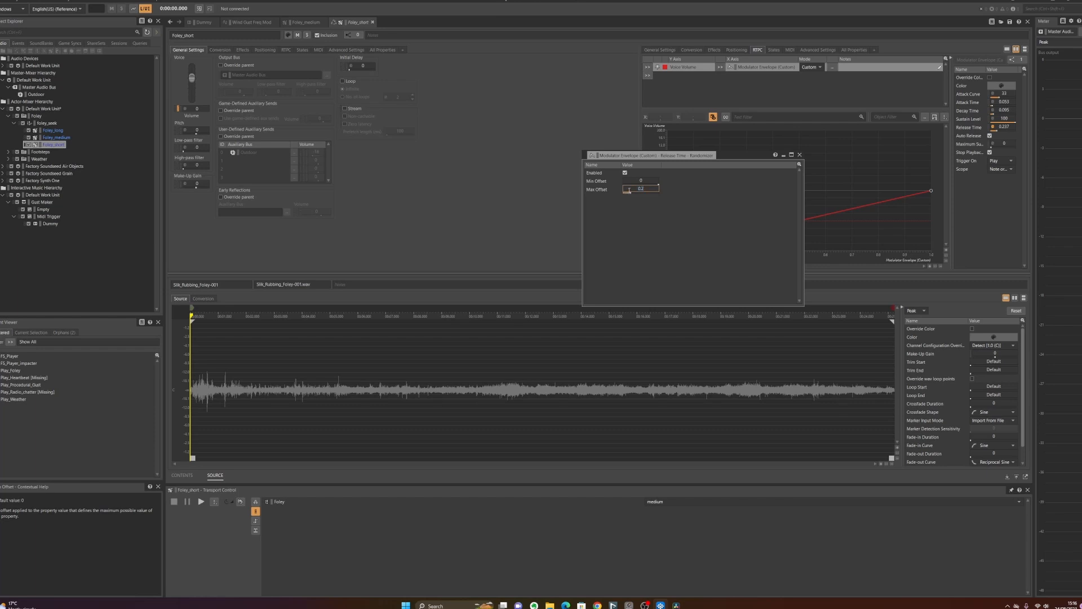
Close the Release Time randomizer of Foley_short and audition Play_Foley with the medium and long switches
click(800, 155)
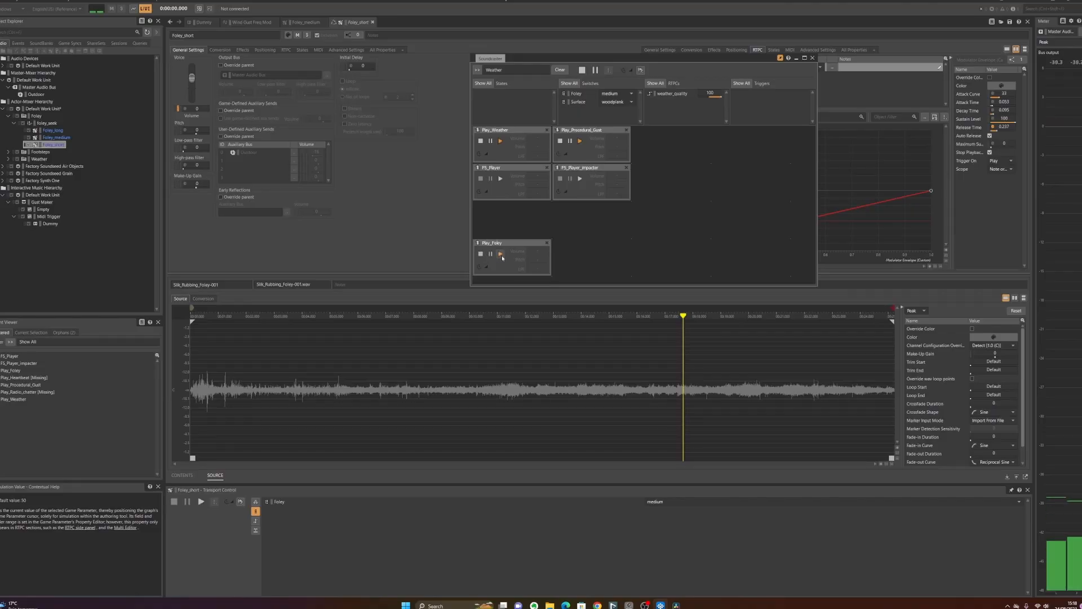
click(502, 256)
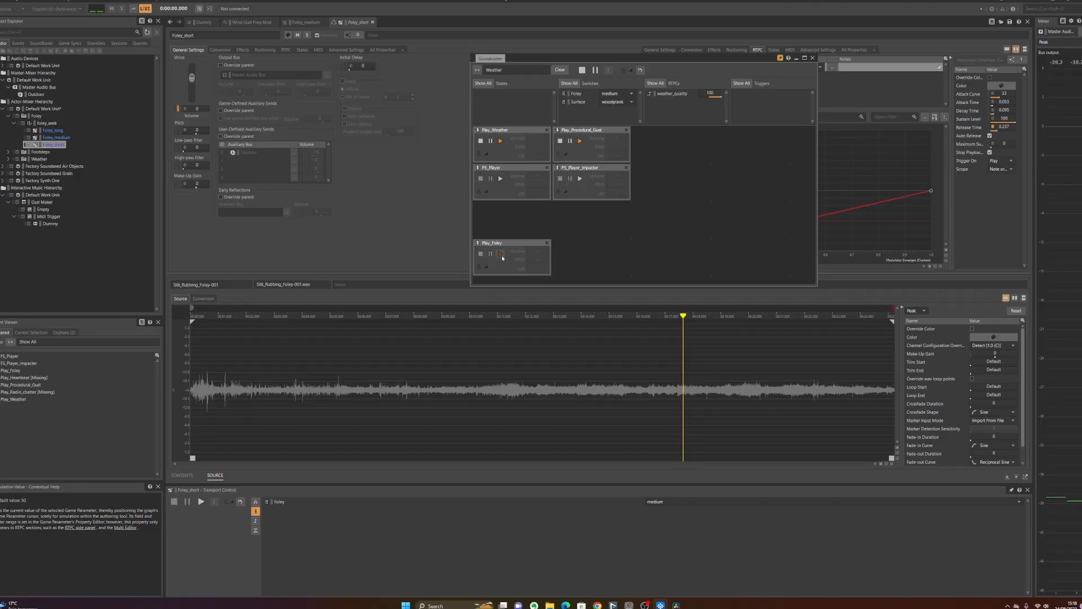
click(501, 256)
click(501, 255)
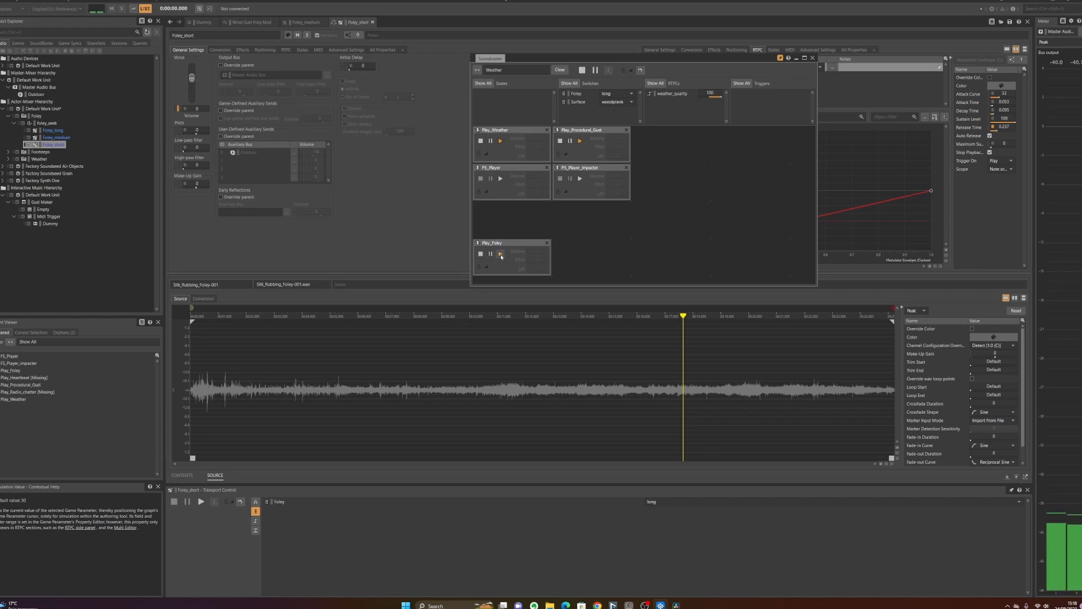
Set the Foley switch to short and trigger Play_Foley repeatedly over the running weather and gust events
click(627, 113)
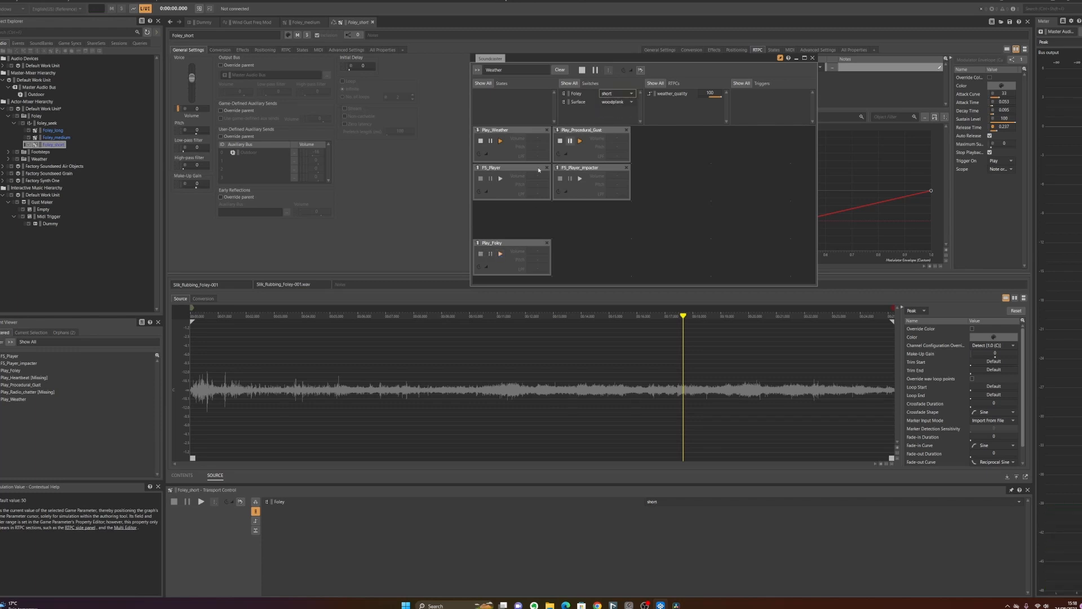
click(502, 254)
click(502, 254)
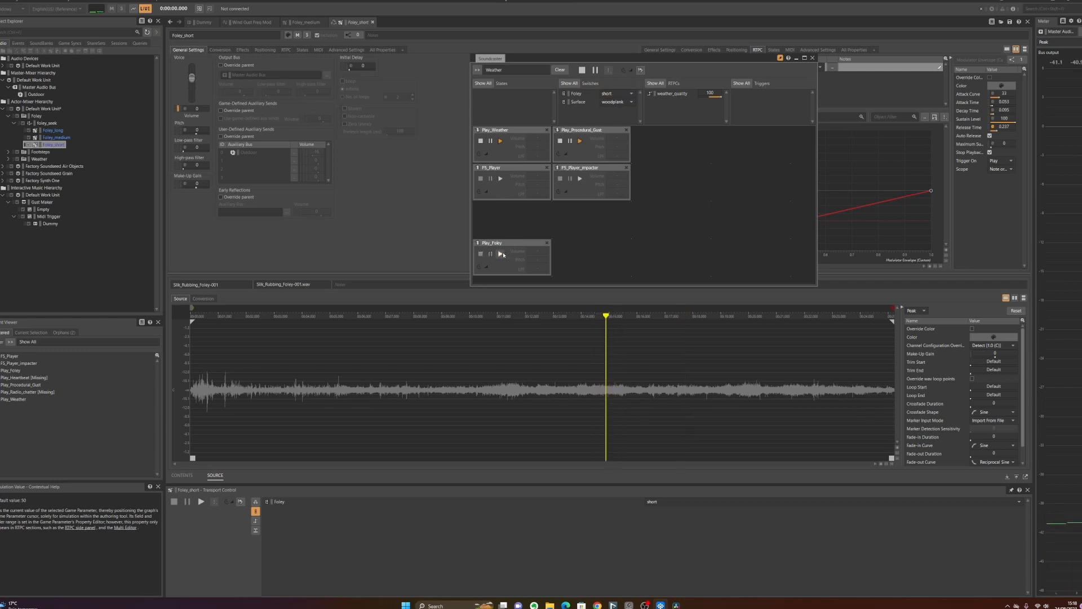
click(502, 255)
click(501, 254)
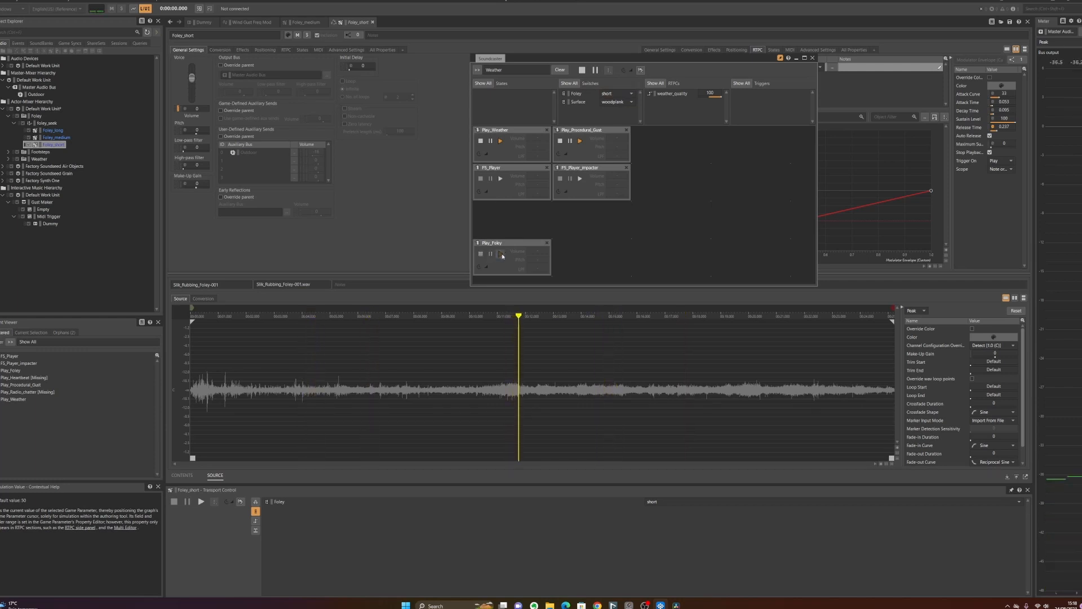
click(502, 254)
click(501, 254)
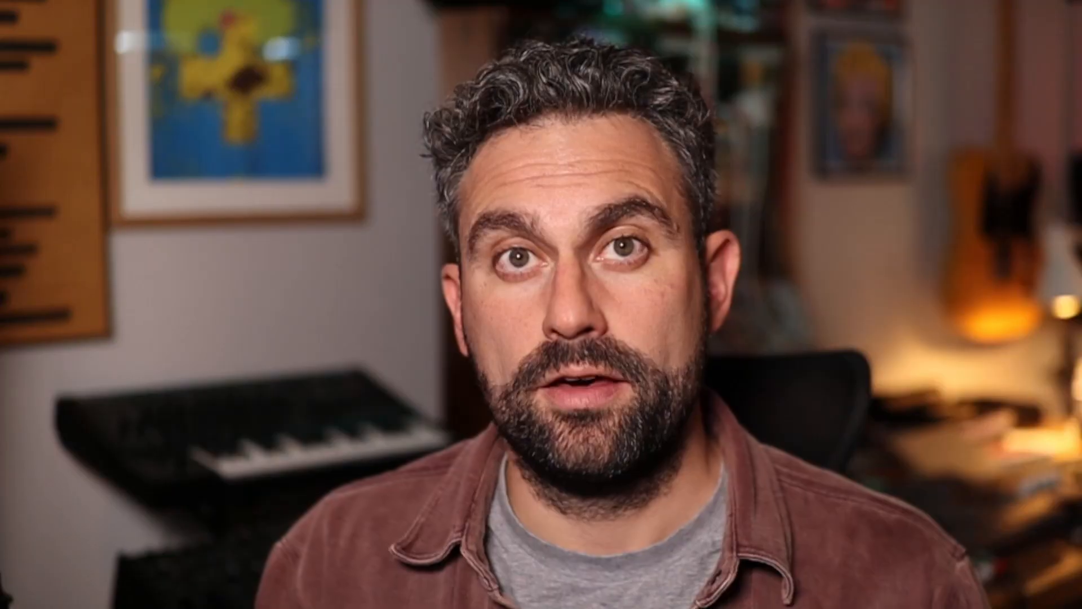